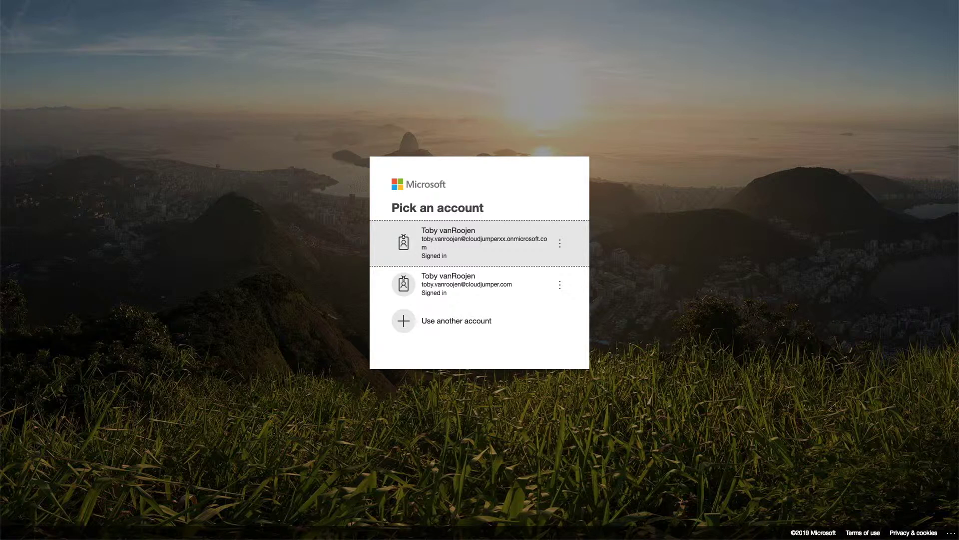
Step: Sign in with the onmicrosoft.com account and open the infrastructure provisioning settings
click(447, 249)
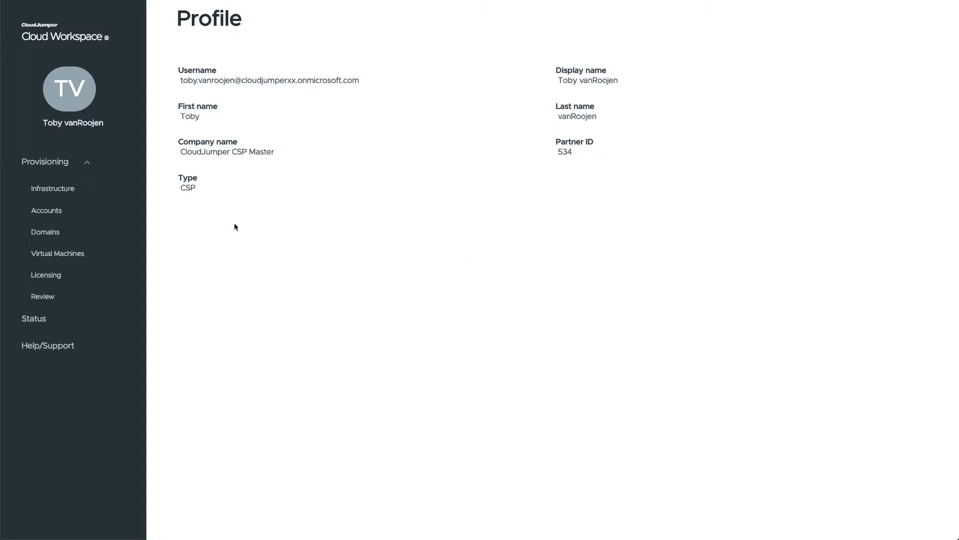
double_click(195, 189)
click(69, 189)
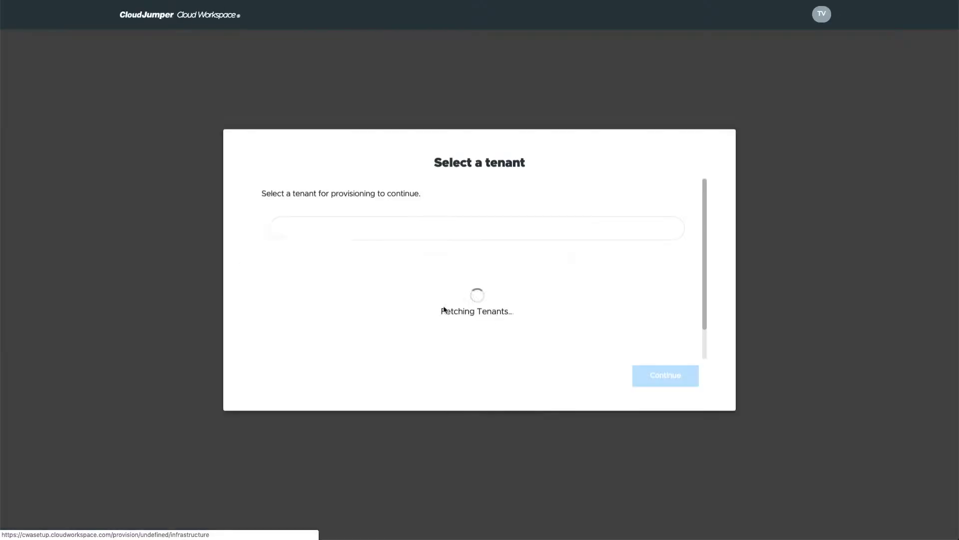
Step: Search the tenants for "trainwe" and select TrainWest1 as the tenant for provisioning
click(377, 230)
text(trainwe)
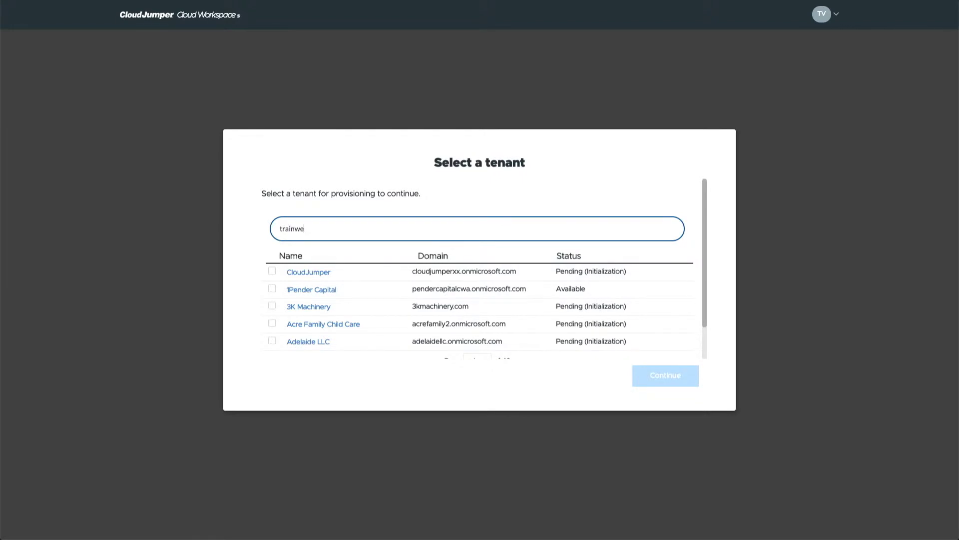
click(271, 271)
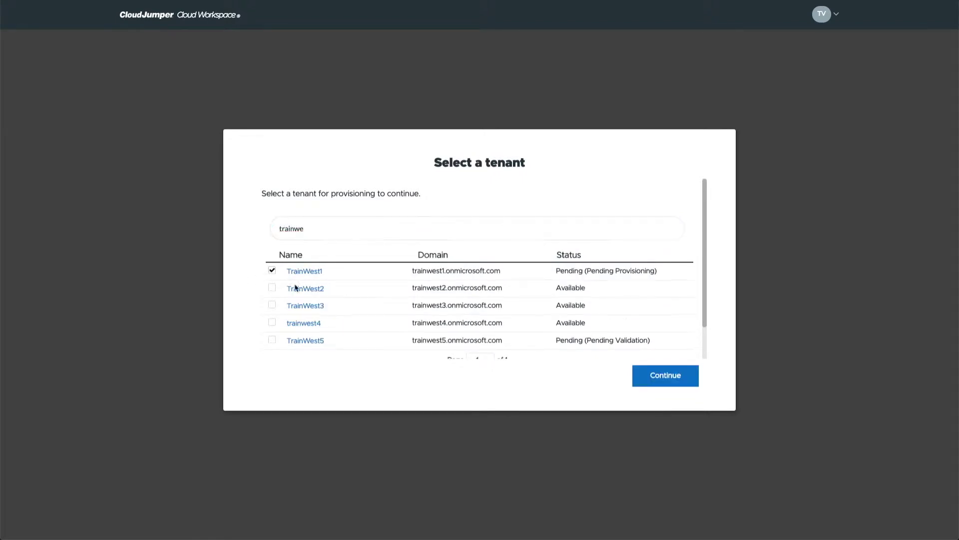
click(669, 376)
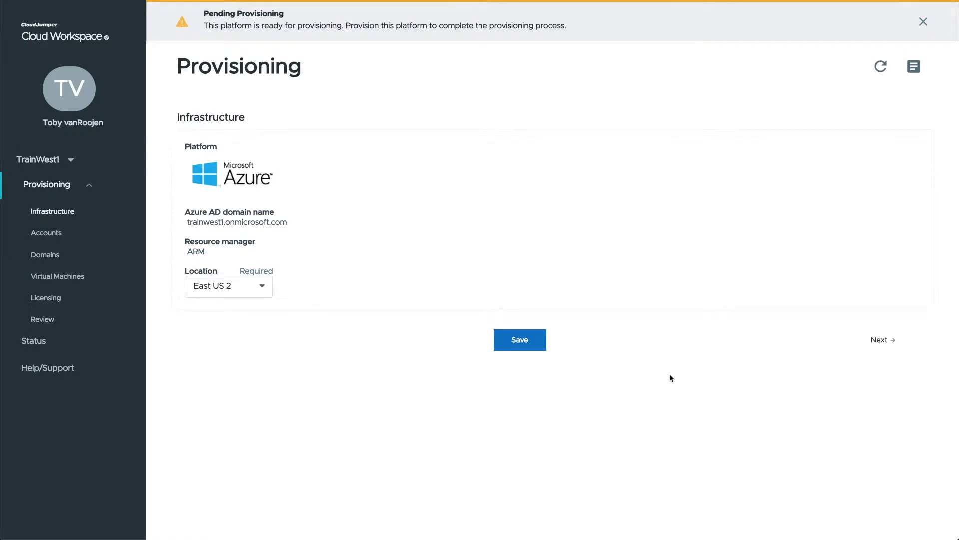
Step: Look through the available Azure locations, keep East US 2, and continue to the account settings
click(923, 22)
click(260, 241)
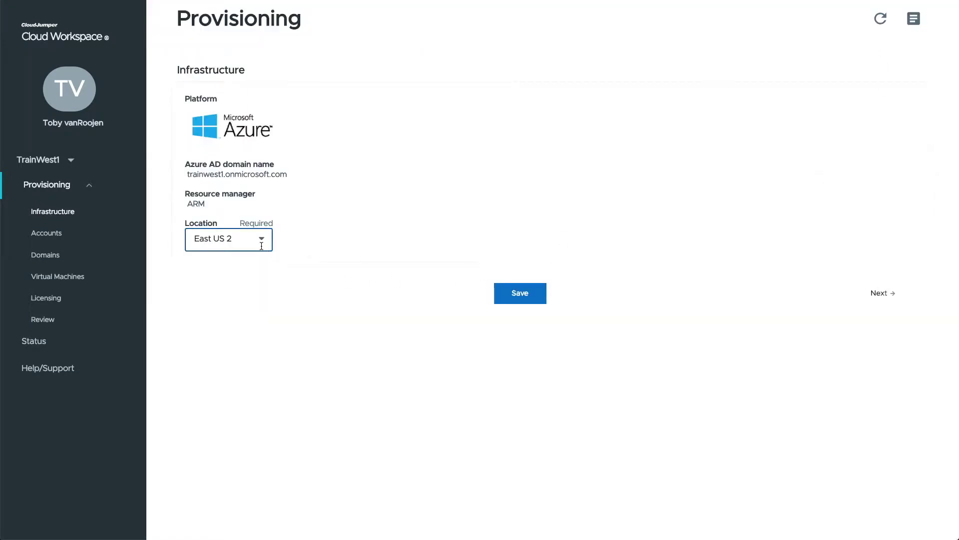
click(262, 244)
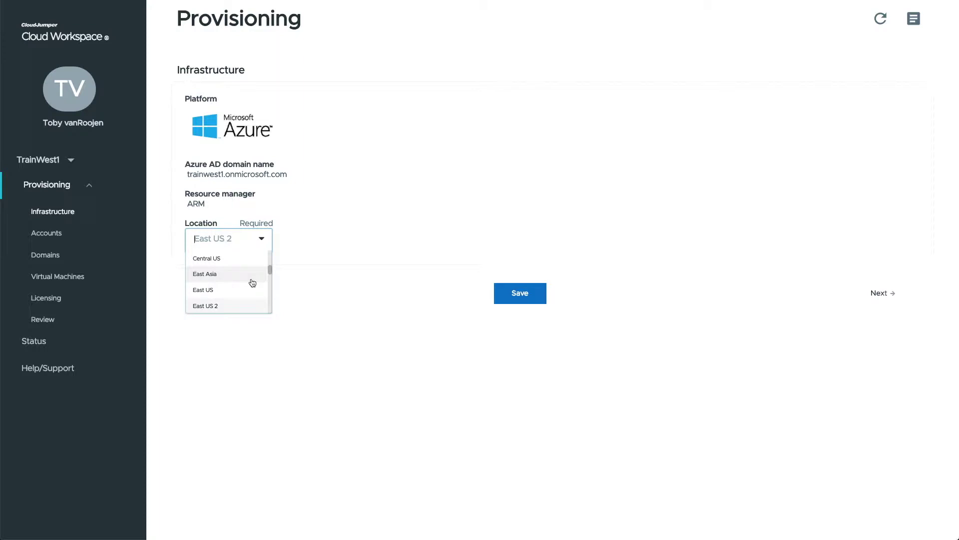
scroll(248, 281, down, 10)
click(381, 234)
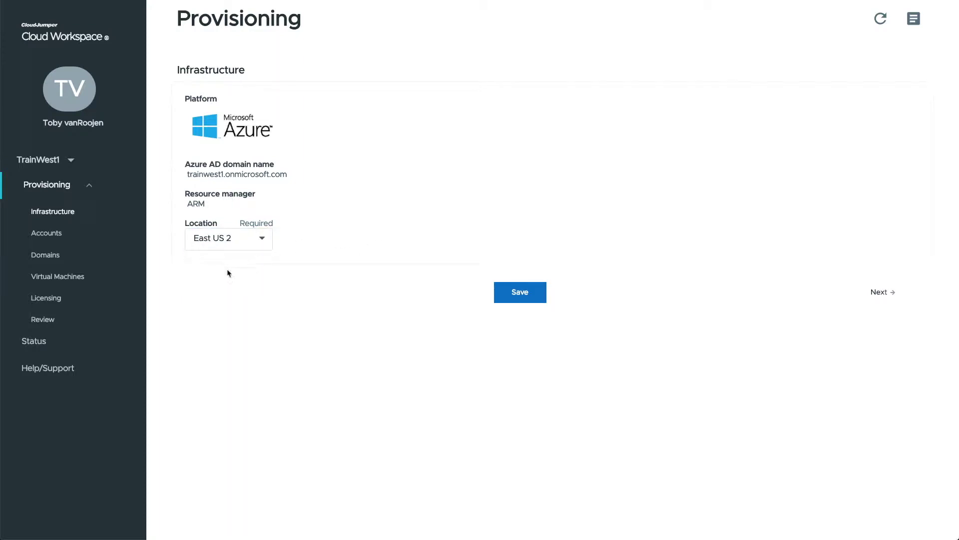
click(882, 299)
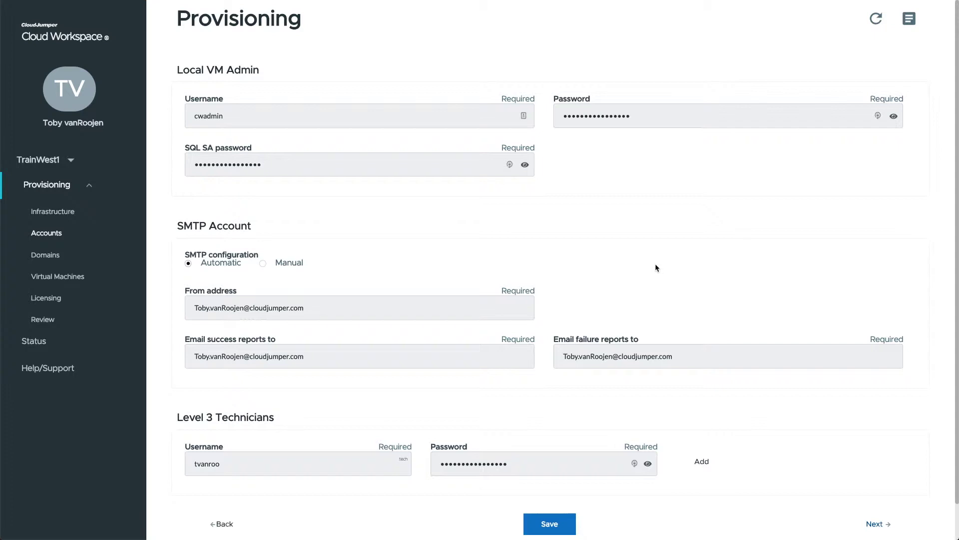
Step: Proceed from the account settings to the domain settings and dismiss the offer to save the credentials in LastPass
scroll(722, 339, down, 1)
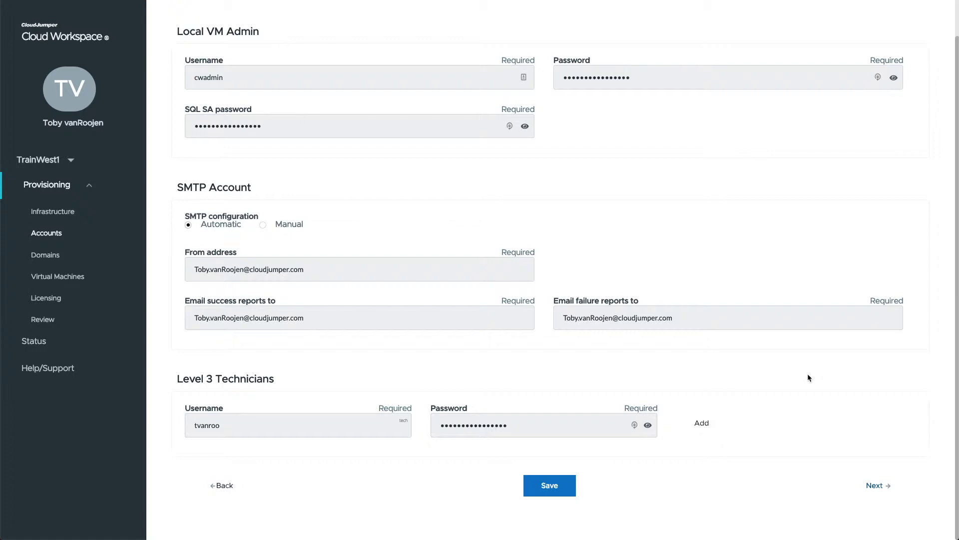
click(879, 487)
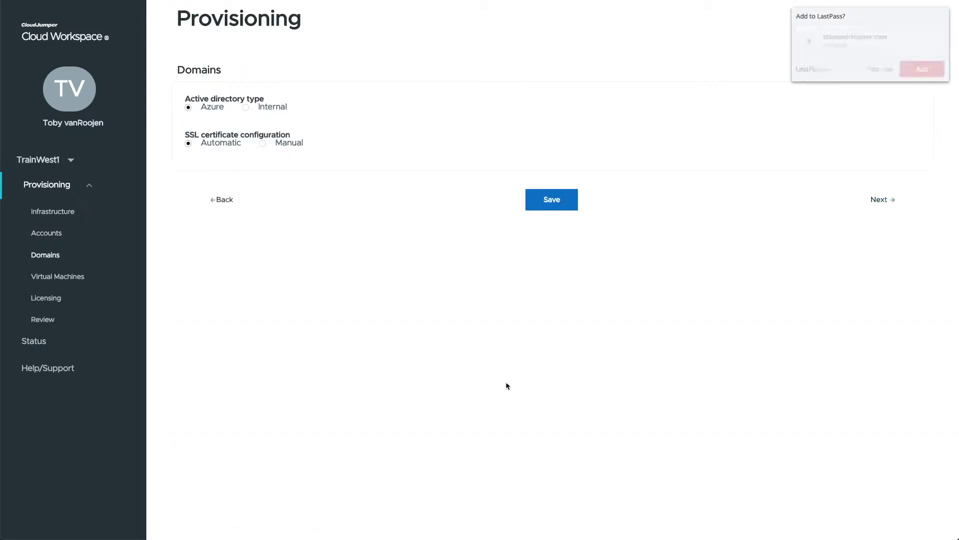
click(882, 69)
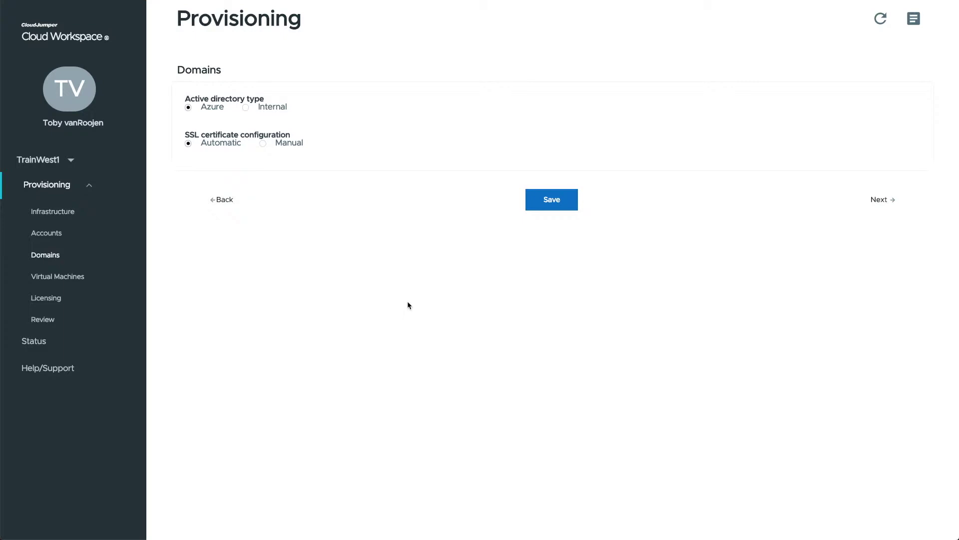
Step: Try the Internal active directory type with the domain name acme.local, and switch back to Azure
click(246, 108)
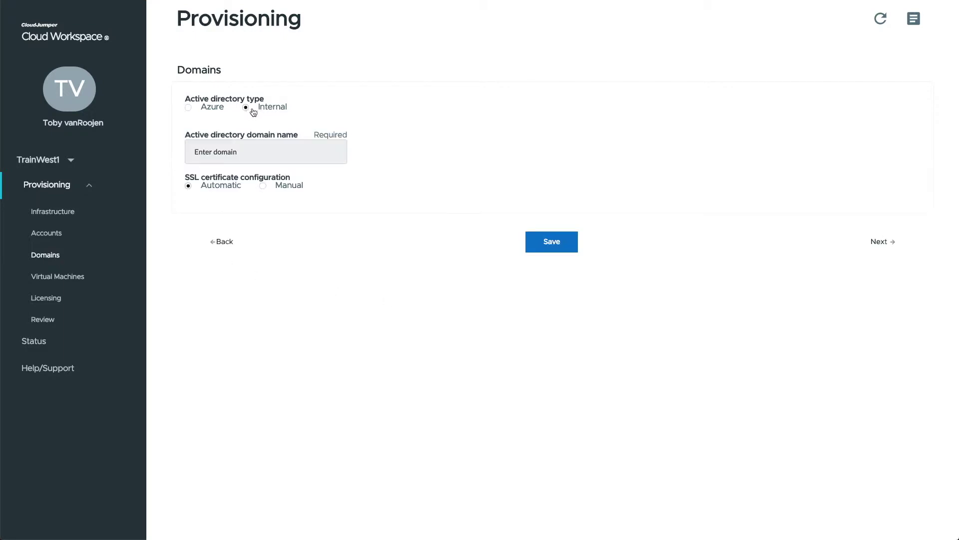
click(240, 153)
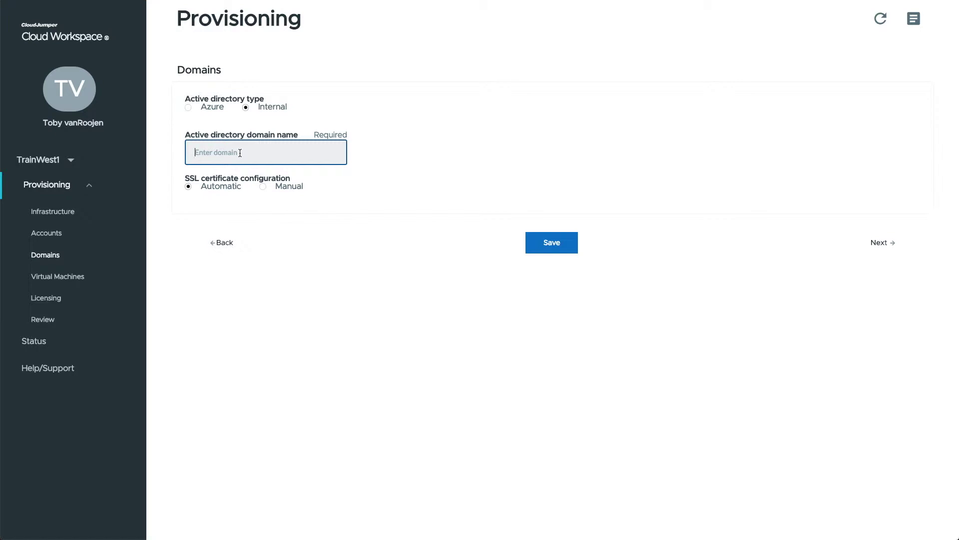
text(acem)
key(BackSpace)
key(BackSpace)
text(me.local)
click(188, 107)
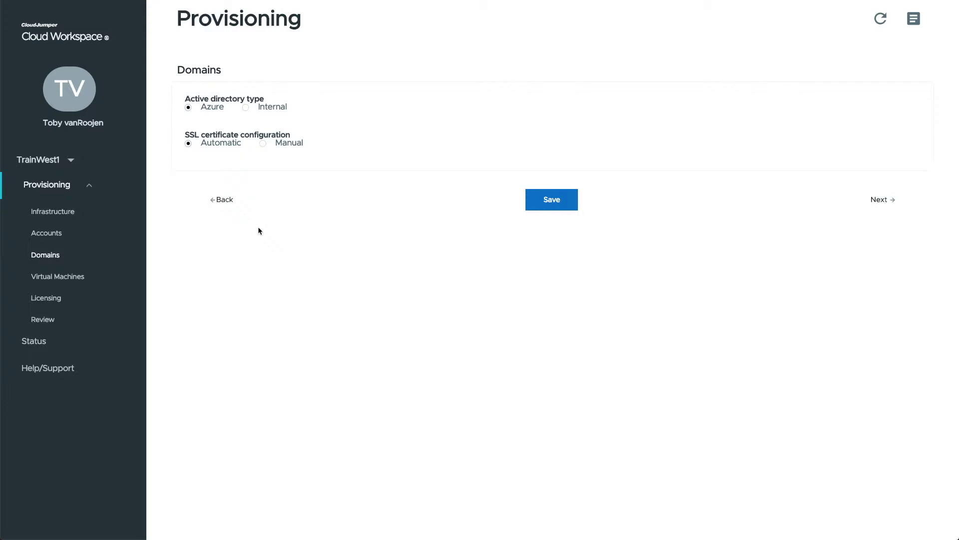
Step: Check the Manual SSL certificate options, return to Automatic, and continue to the virtual machine settings
click(263, 145)
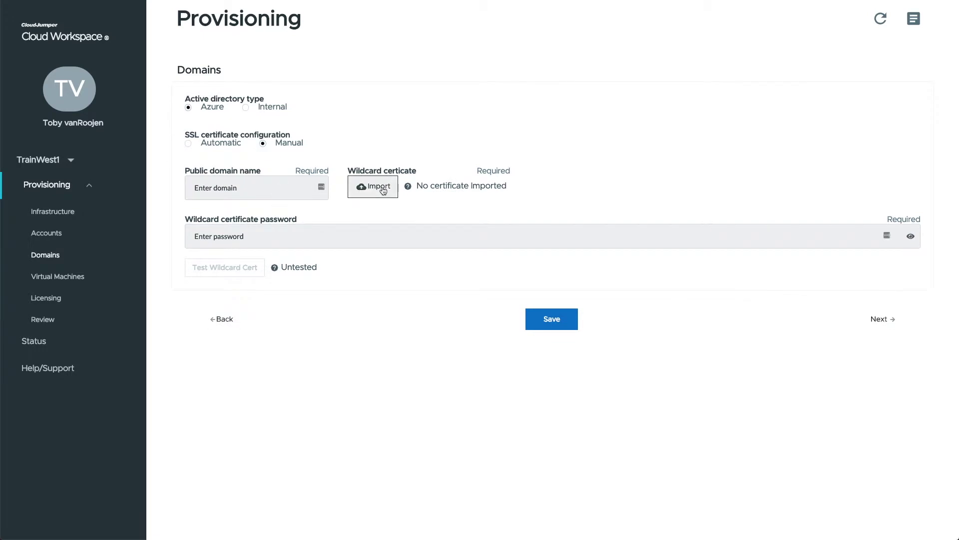
click(188, 144)
click(893, 202)
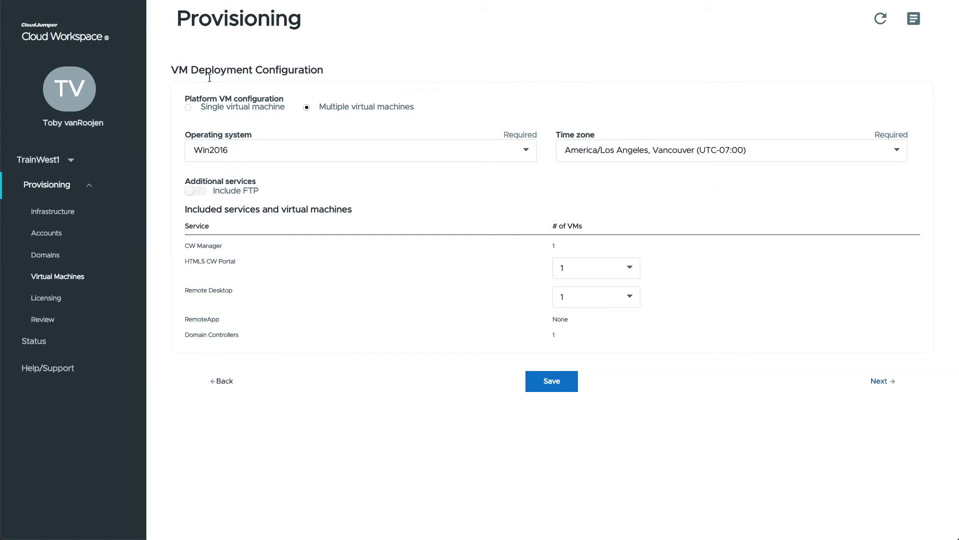
Step: Try the single virtual machine configuration with FTP included and highlight its list of included services
click(188, 108)
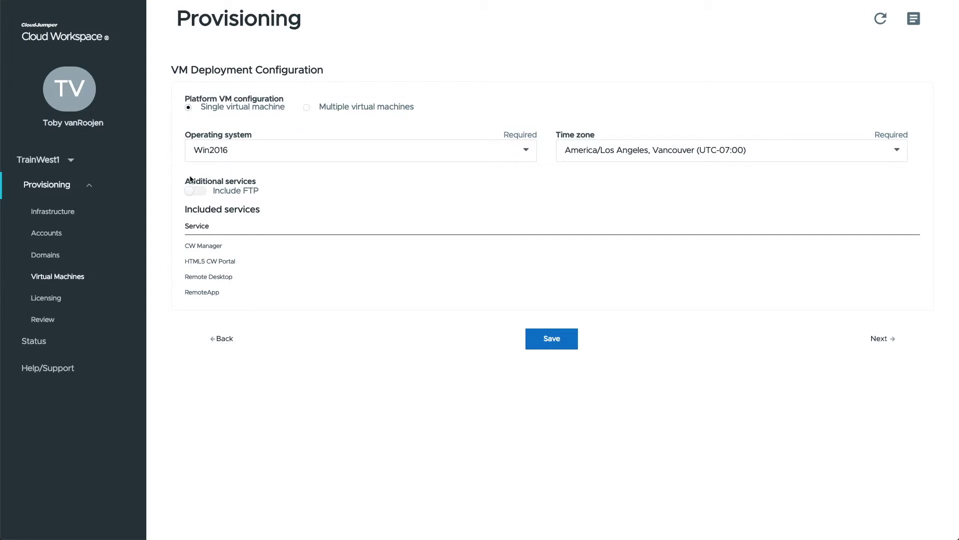
click(195, 191)
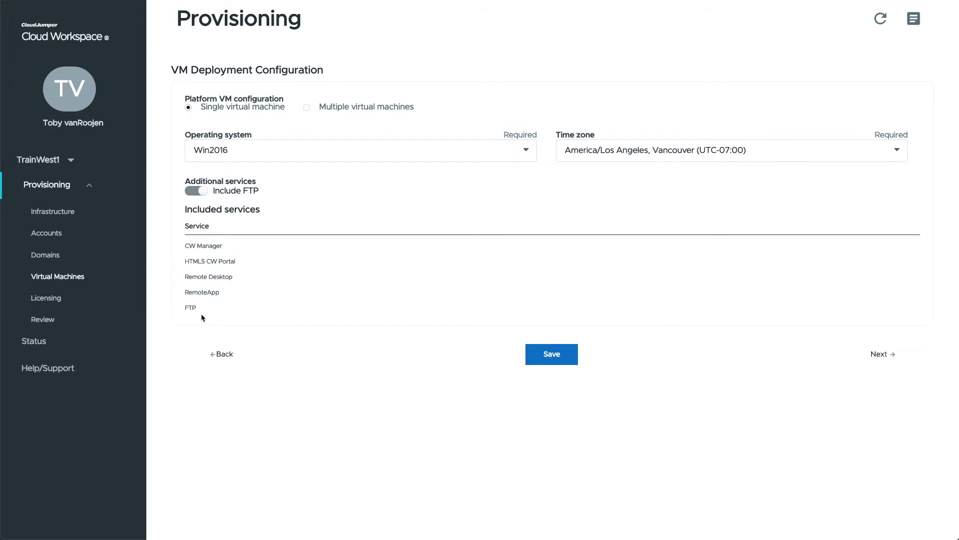
drag(195, 309, 184, 244)
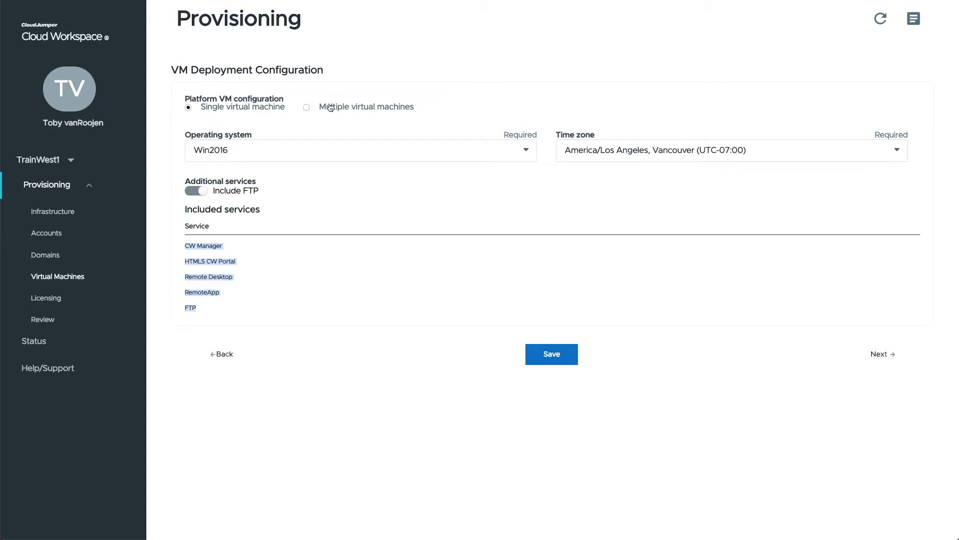
Step: Try the multiple virtual machines configuration with 2 VMs each for the HTML5 CW Portal and Remote Desktop
click(307, 107)
click(274, 193)
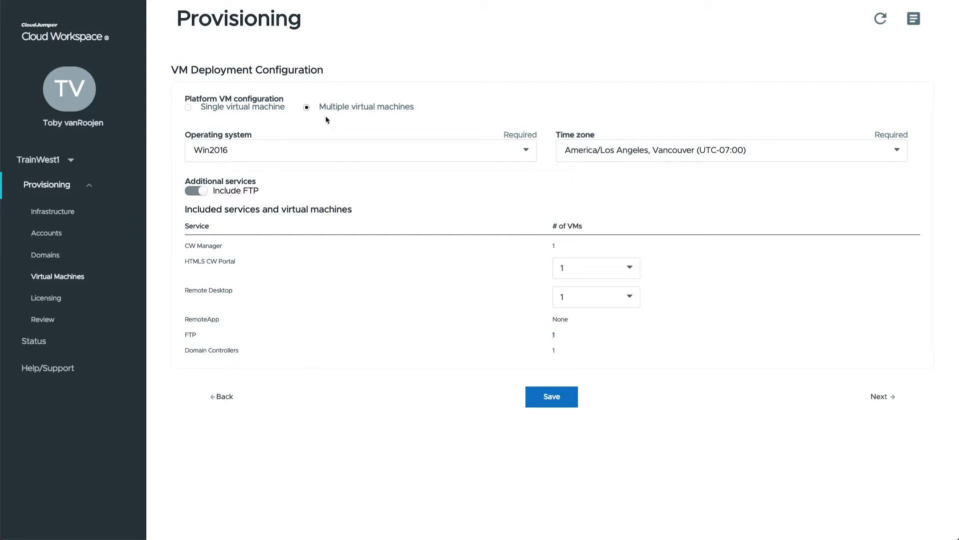
click(627, 271)
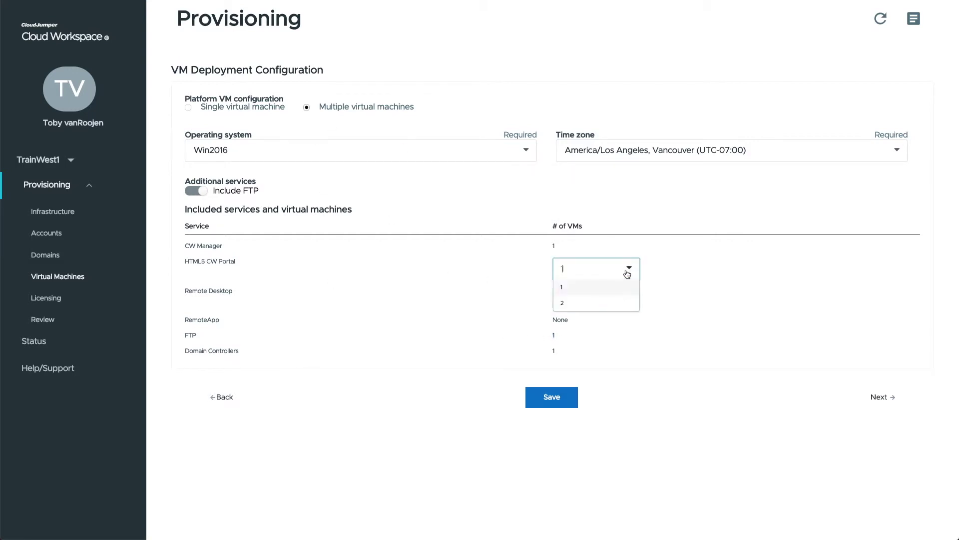
click(583, 300)
click(628, 299)
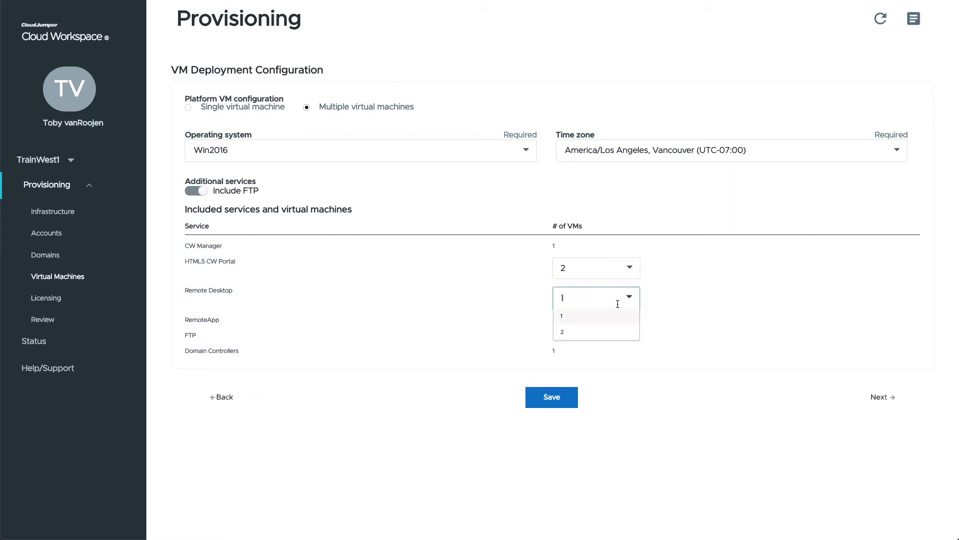
click(589, 331)
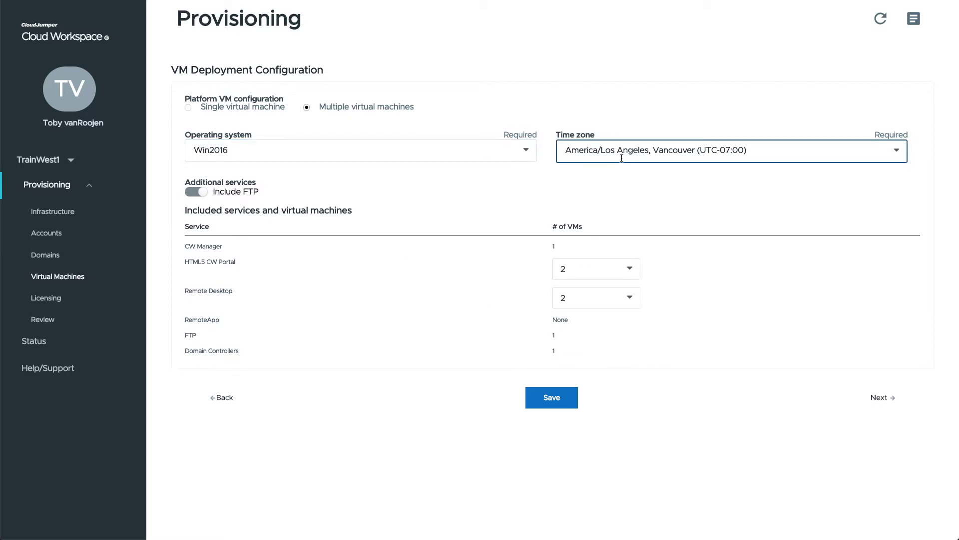
Step: Set the platform to a single virtual machine, include FTP, and continue to the licensing settings
click(188, 108)
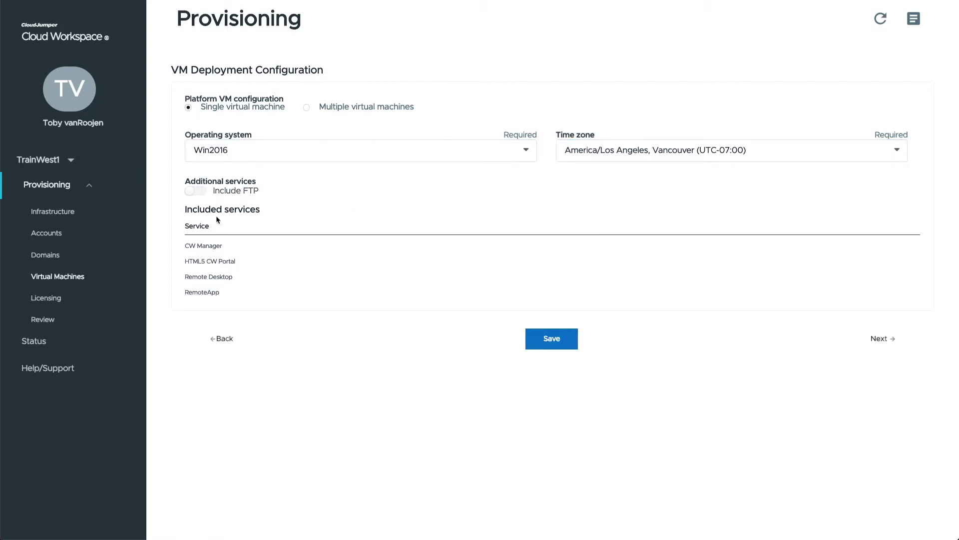
click(197, 191)
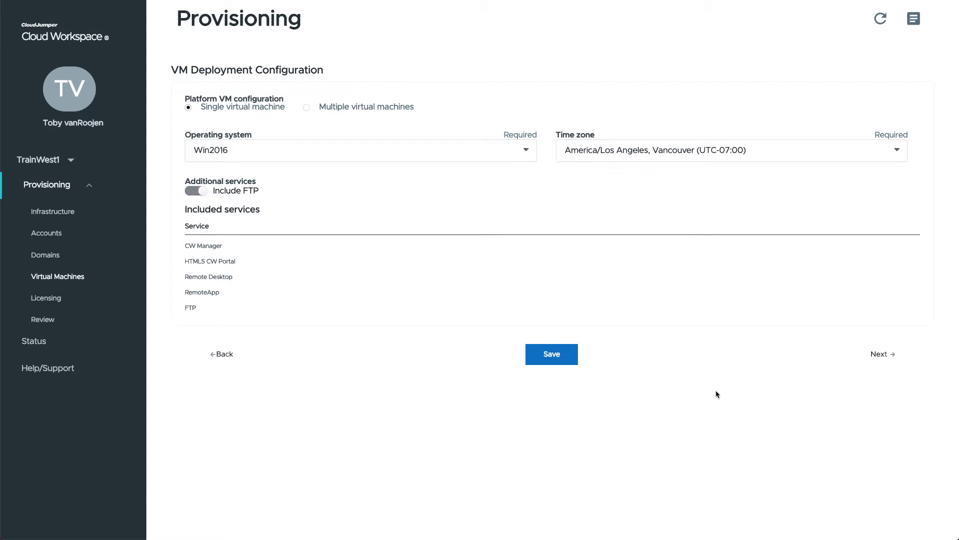
click(881, 354)
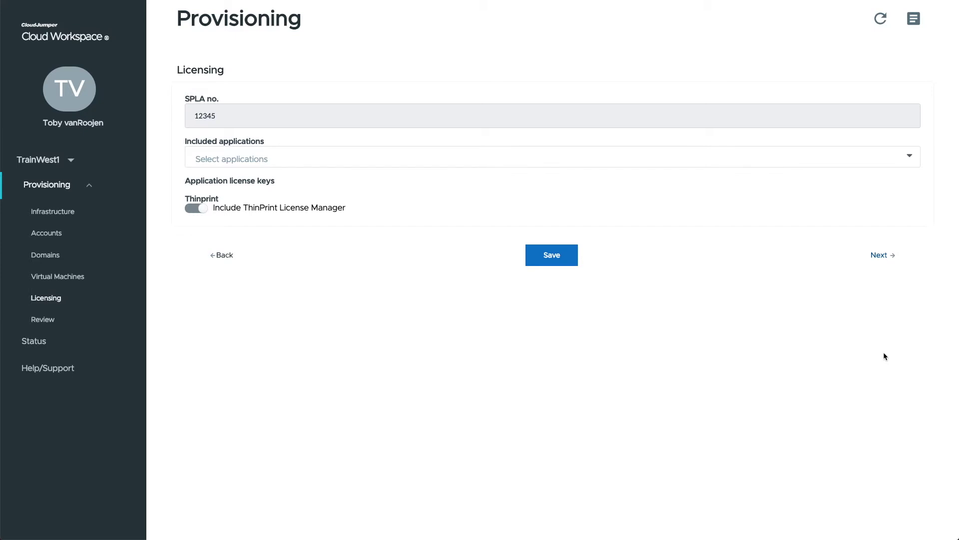
Step: Check the included application choices, keep the ThinPrint License Manager included, and continue to the provisioning review
click(910, 156)
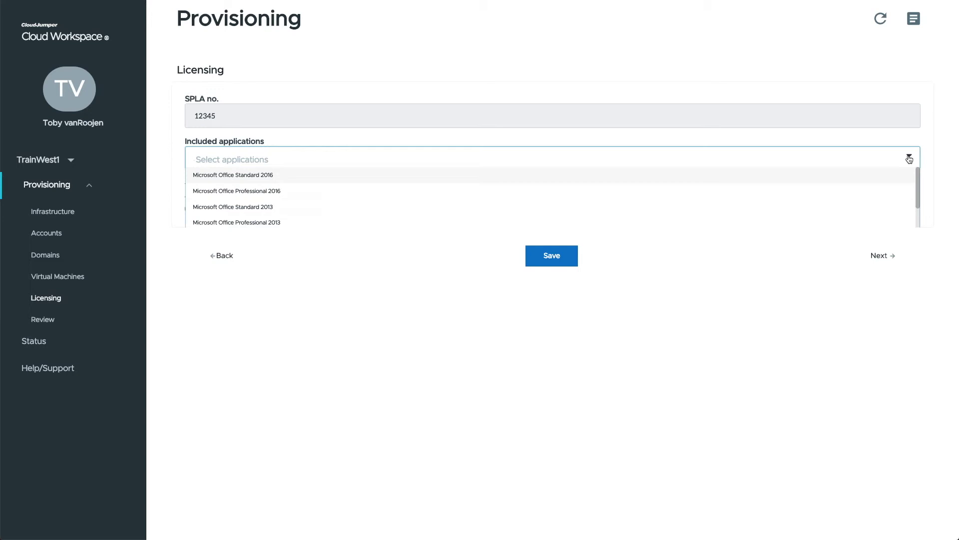
click(685, 42)
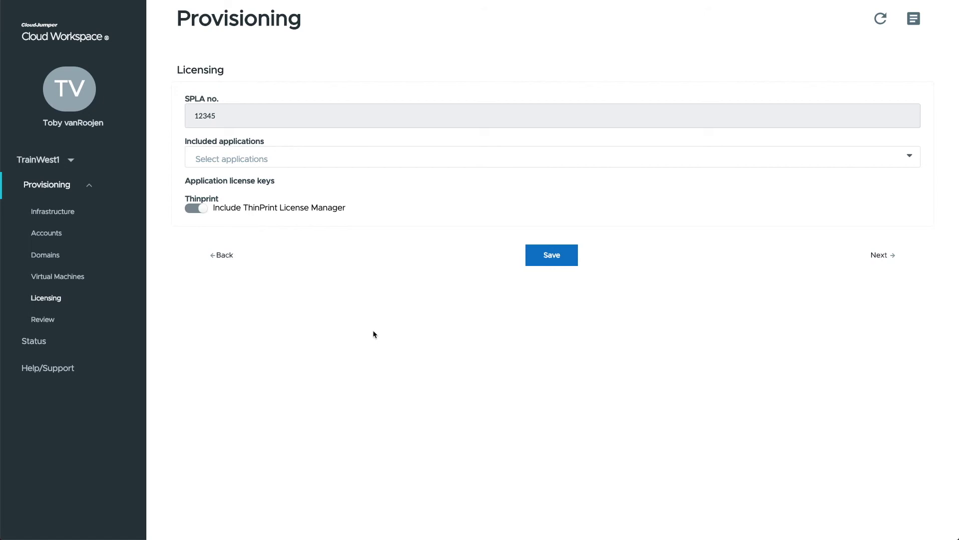
click(198, 209)
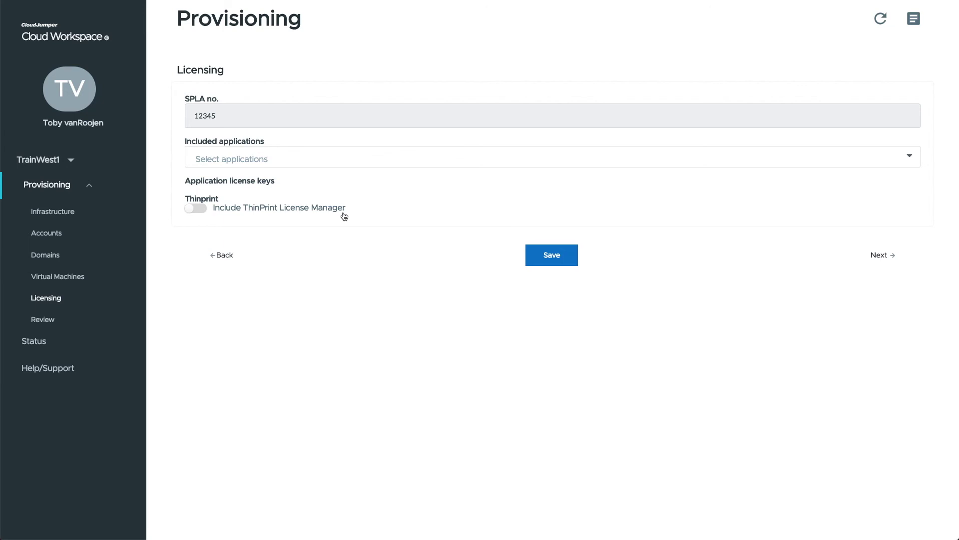
click(203, 210)
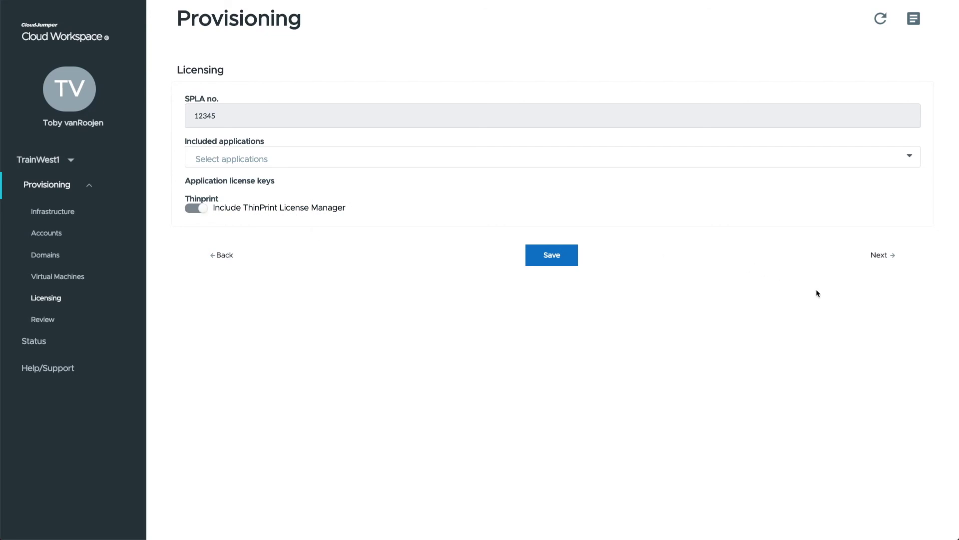
click(882, 256)
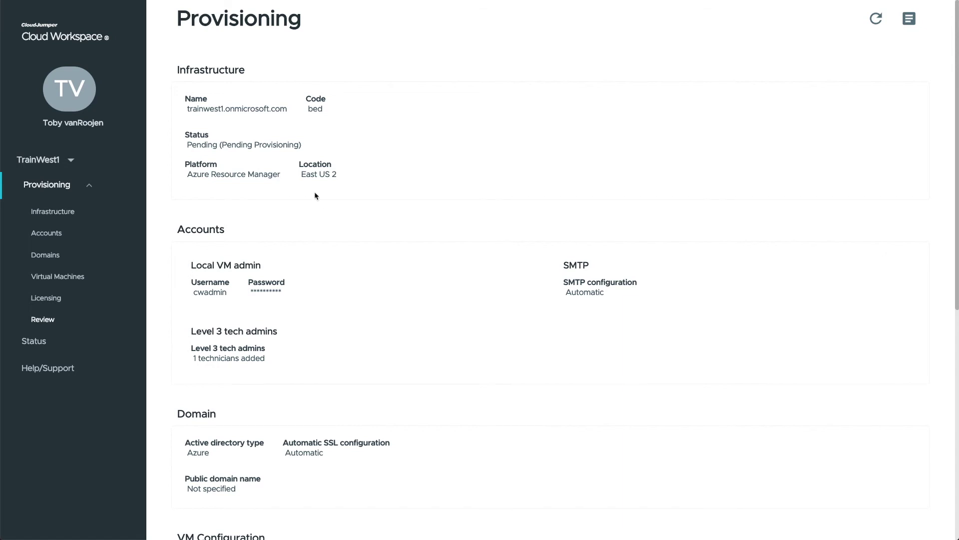
Step: Read through the provisioning summary and examine the details of the Azure validation operation in the status log
scroll(370, 189, down, 8)
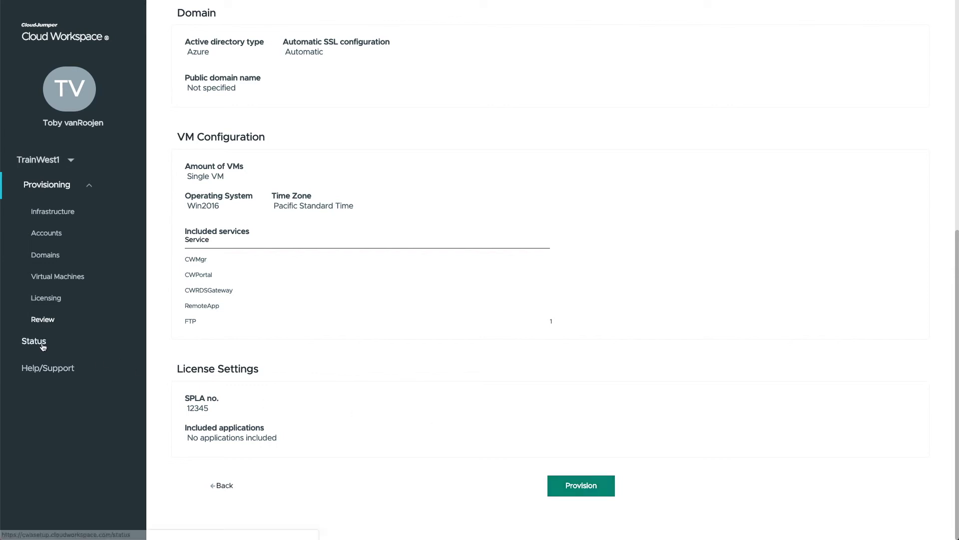
click(98, 336)
click(184, 150)
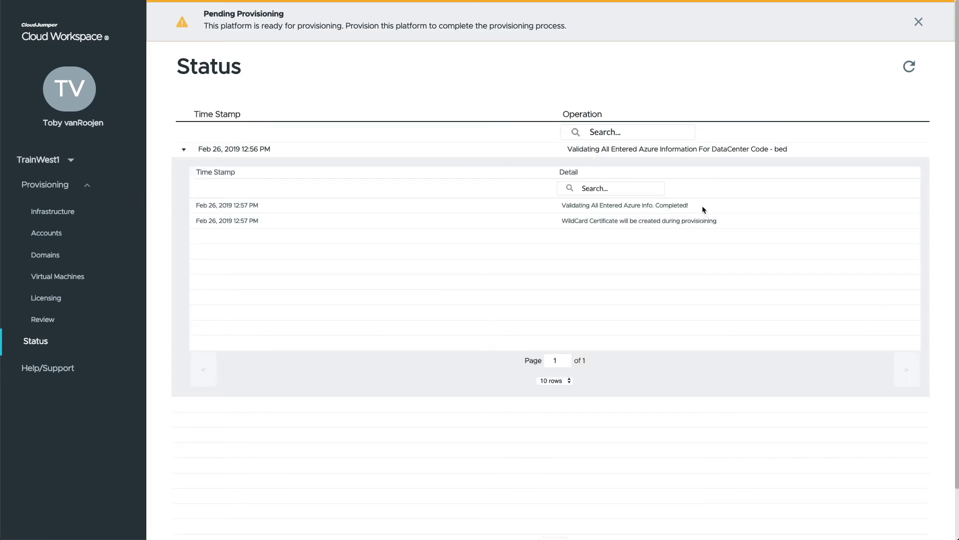
drag(706, 211, 561, 206)
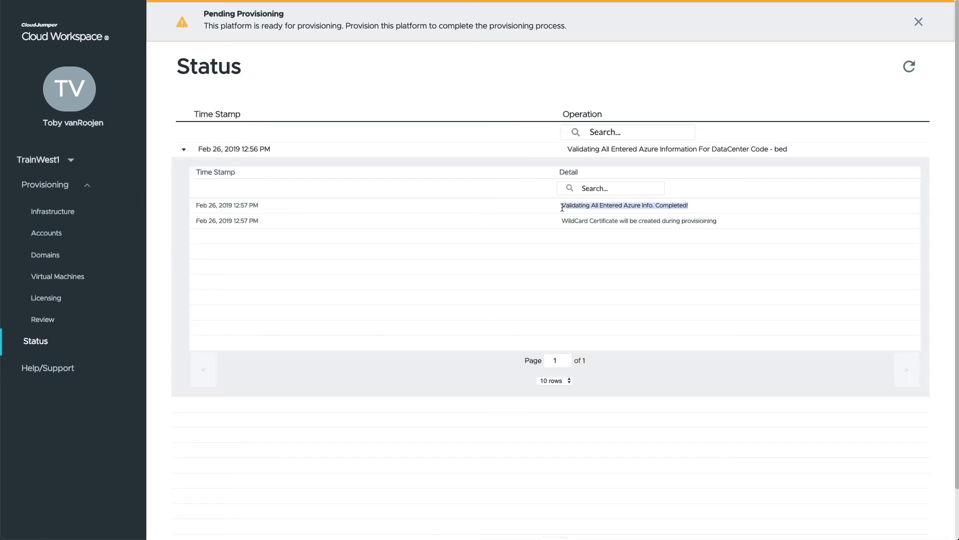
Step: Revisit the full provisioning review for TrainWest1, and find and switch to the TrainWest3 tenant
click(52, 319)
scroll(592, 421, down, 9)
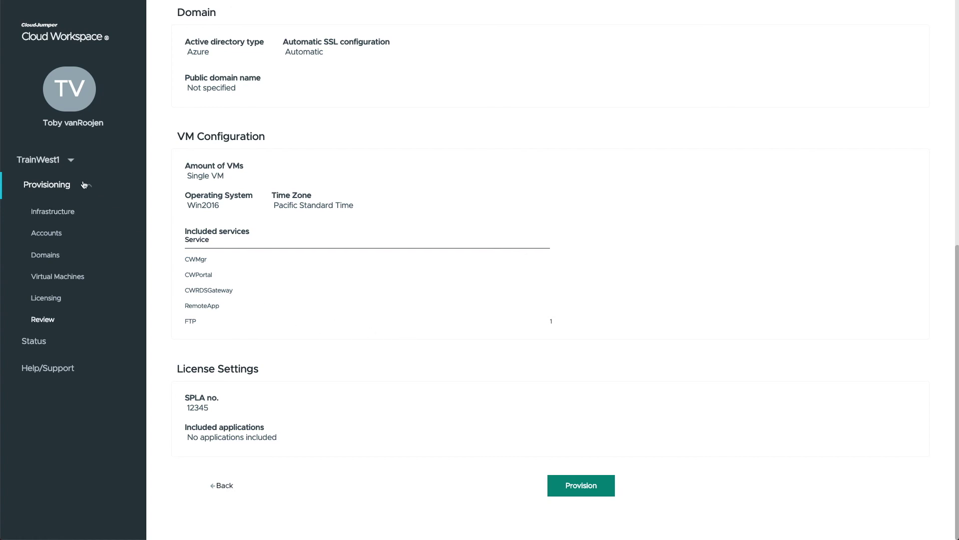
click(72, 160)
click(280, 228)
text(trainwe)
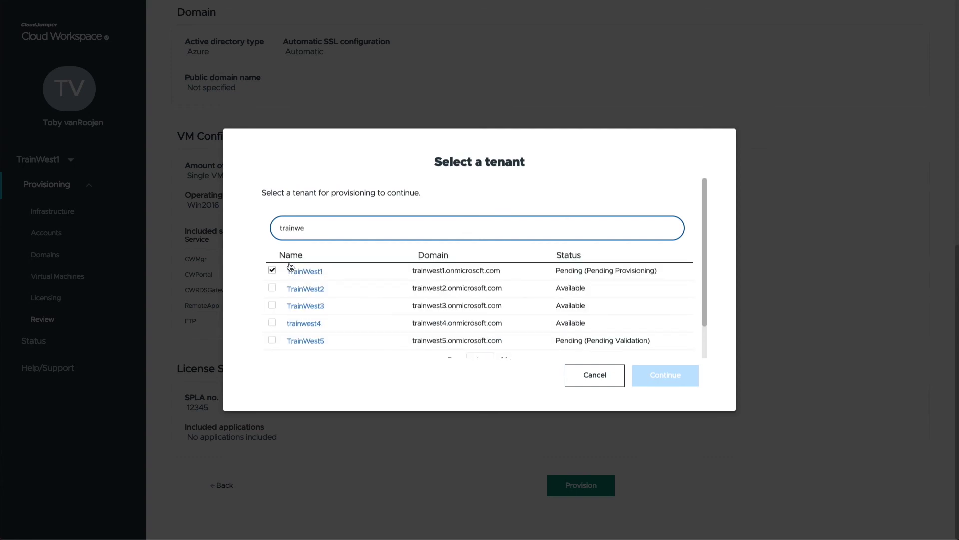
click(299, 306)
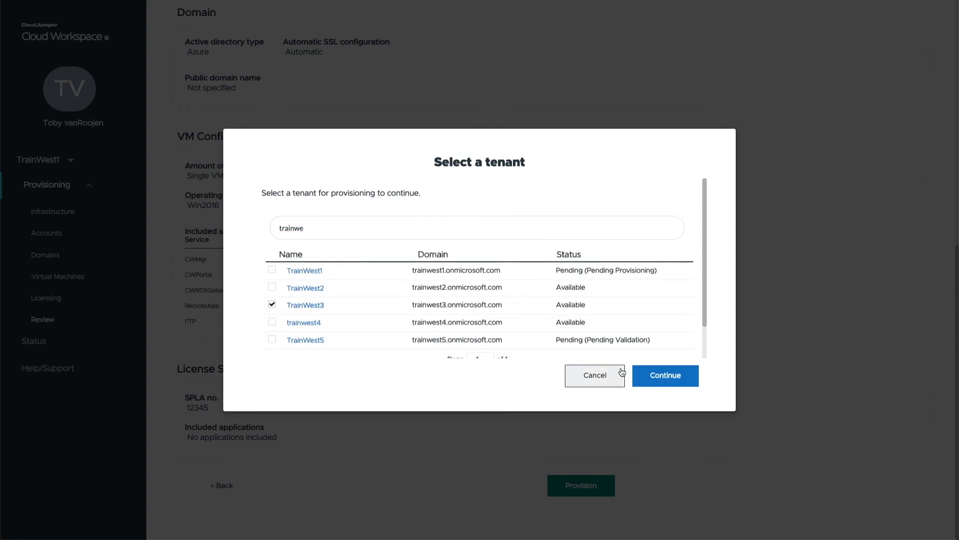
click(665, 376)
Step: Open the TrainWest3 status log and expand the Configuring cwmgr1 role operation, showing more detail rows per page
click(40, 343)
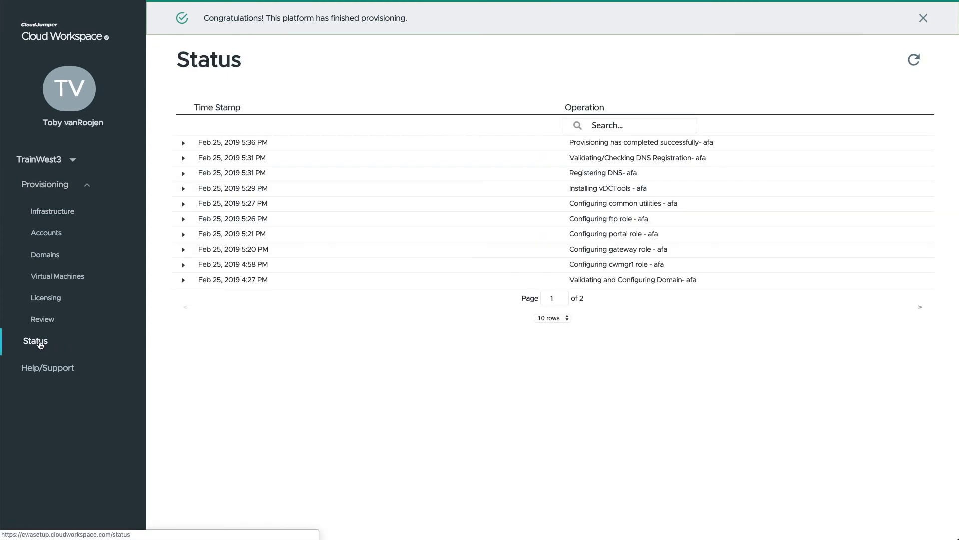
click(183, 265)
scroll(312, 274, down, 2)
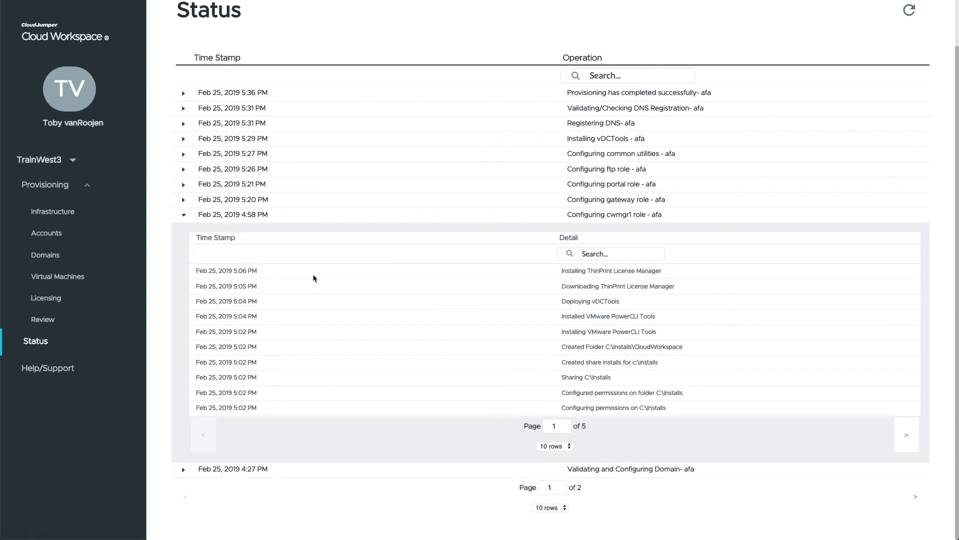
click(554, 446)
click(475, 365)
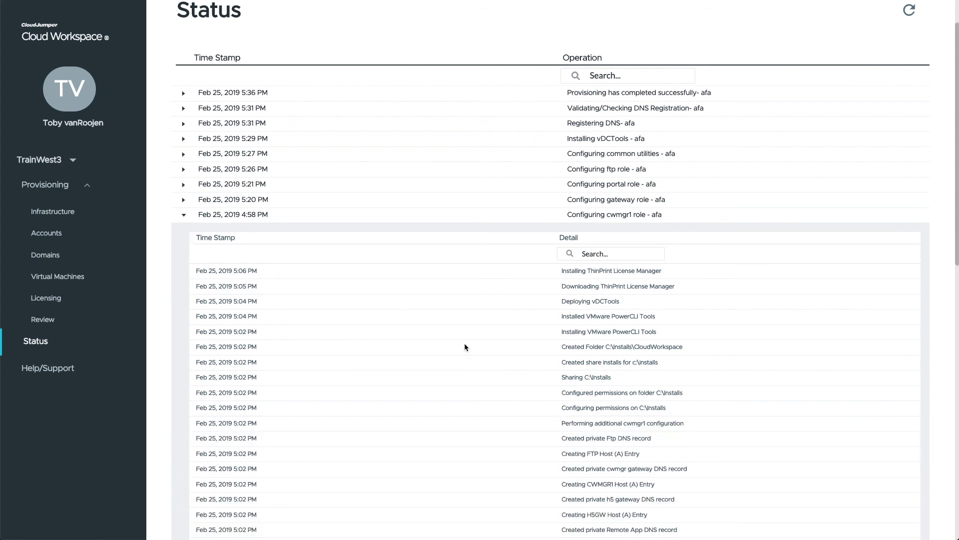
Step: Examine the cwmgr1 role's detail entries, highlighting the SQL Native Client installation and the CW Automation Service download
scroll(461, 323, down, 9)
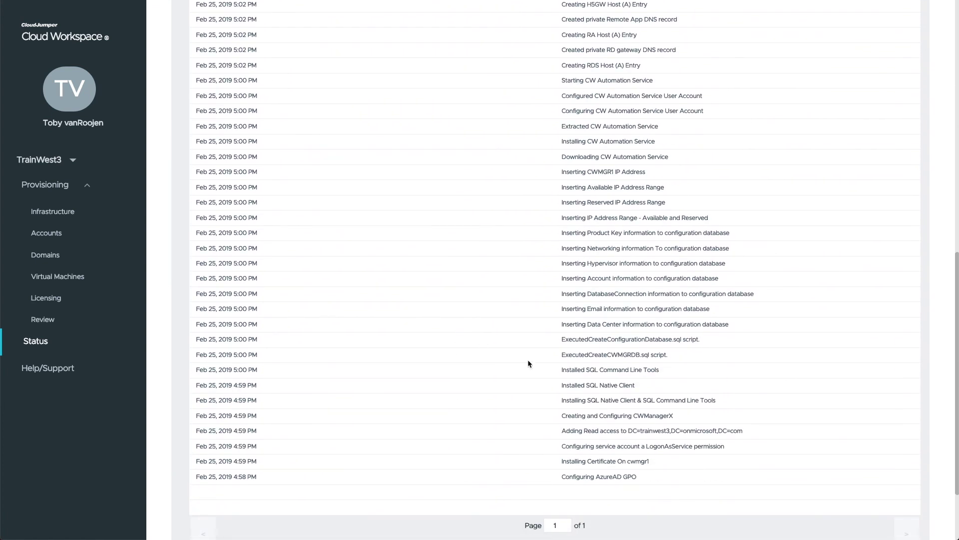
drag(642, 385, 581, 384)
drag(655, 157, 575, 157)
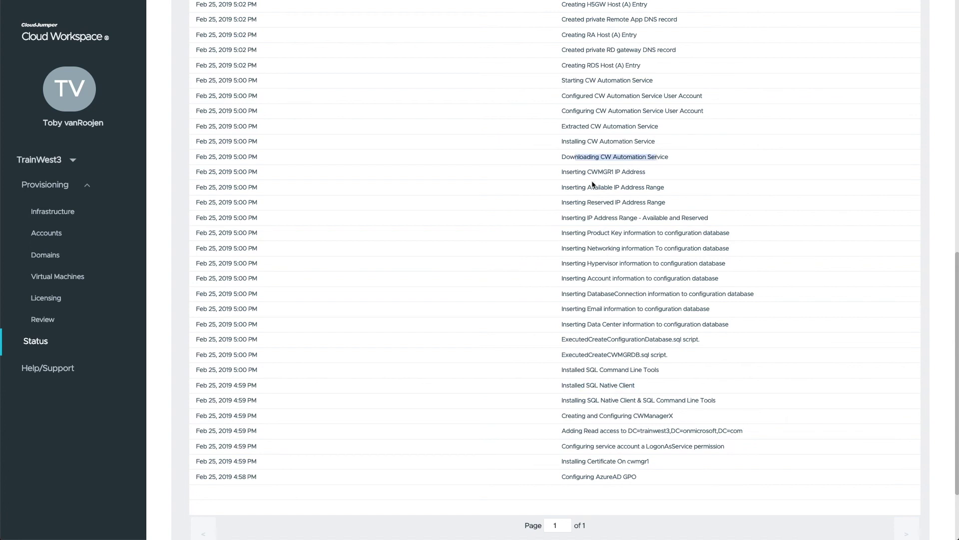